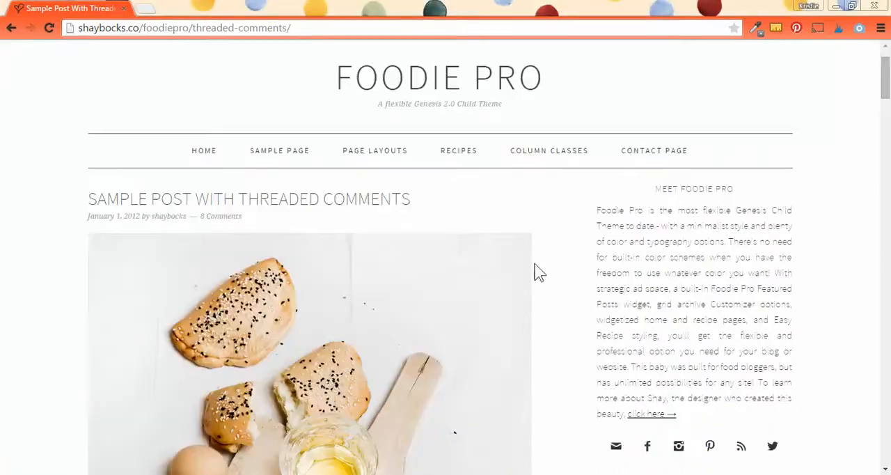
scroll(536, 272, down, 8)
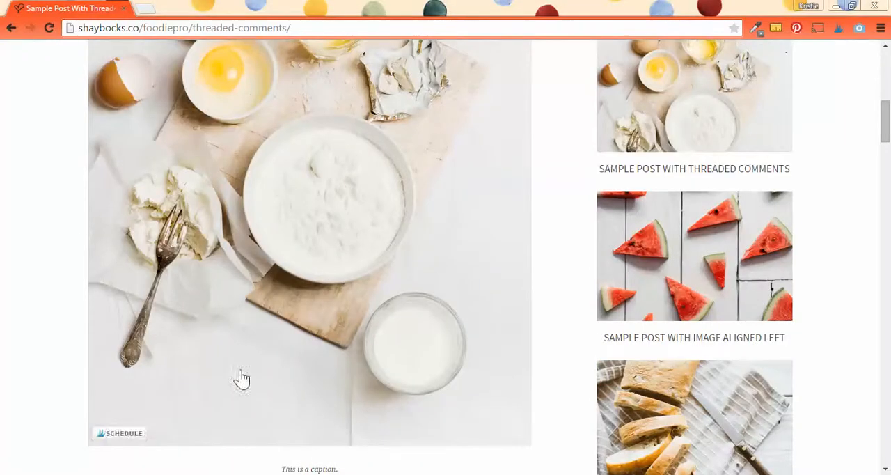
scroll(548, 298, down, 2)
scroll(547, 298, down, 3)
scroll(548, 298, down, 2)
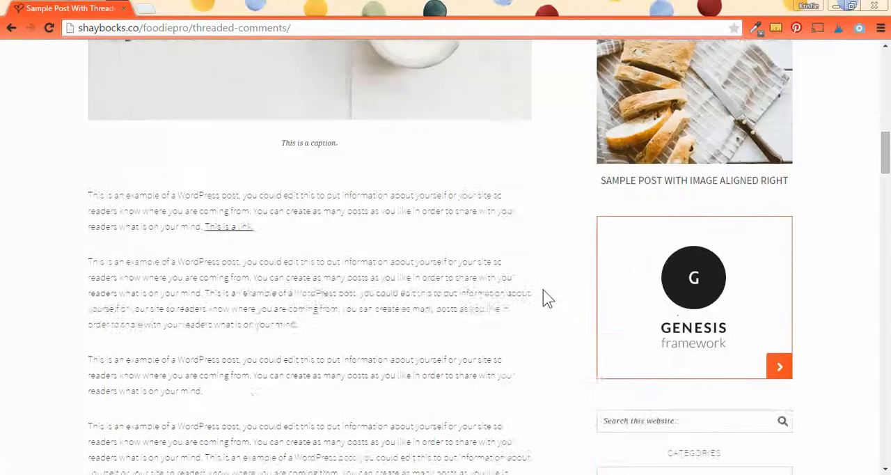
scroll(548, 298, down, 2)
scroll(546, 290, down, 2)
scroll(546, 290, up, 3)
scroll(546, 290, up, 8)
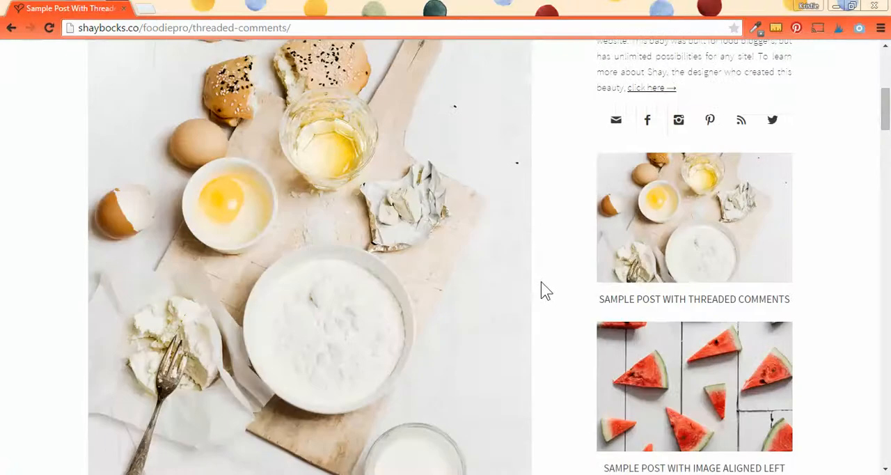
scroll(546, 290, up, 5)
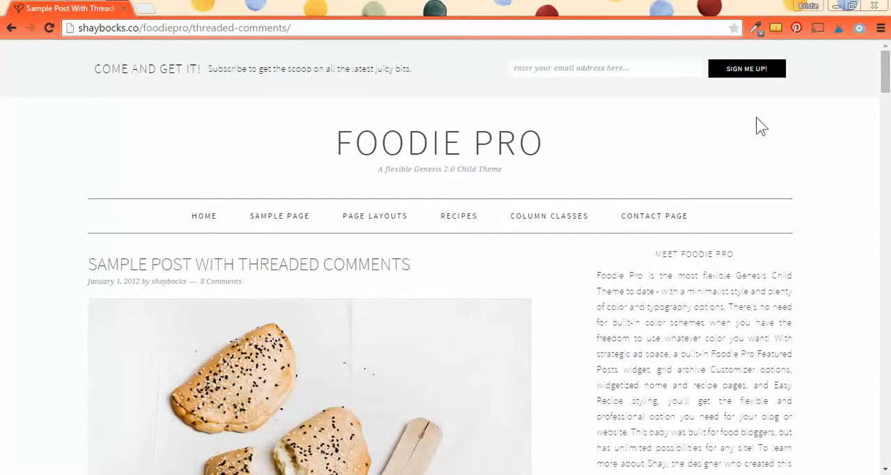
- Launch Developer tools from the Chrome menu beneath the Foodie Pro post
click(881, 28)
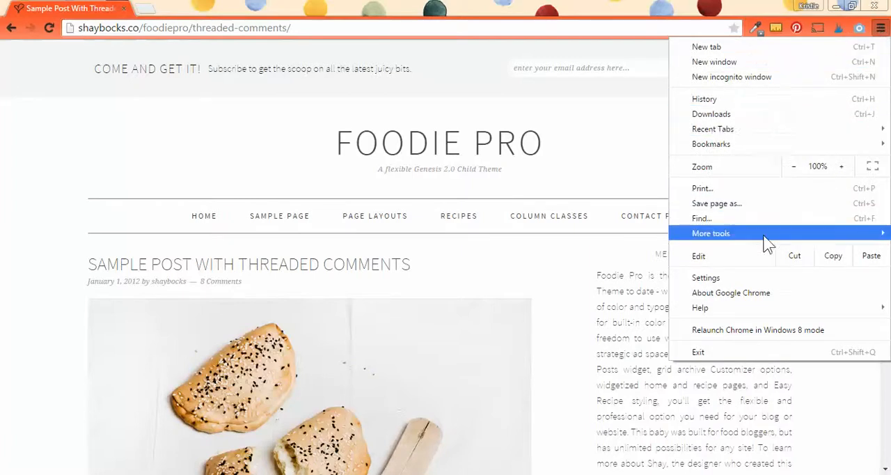
mouse_move(711, 233)
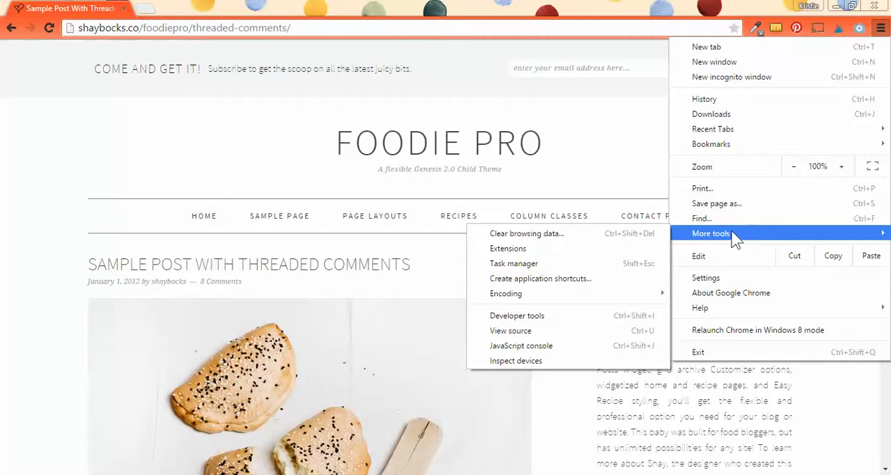
click(611, 318)
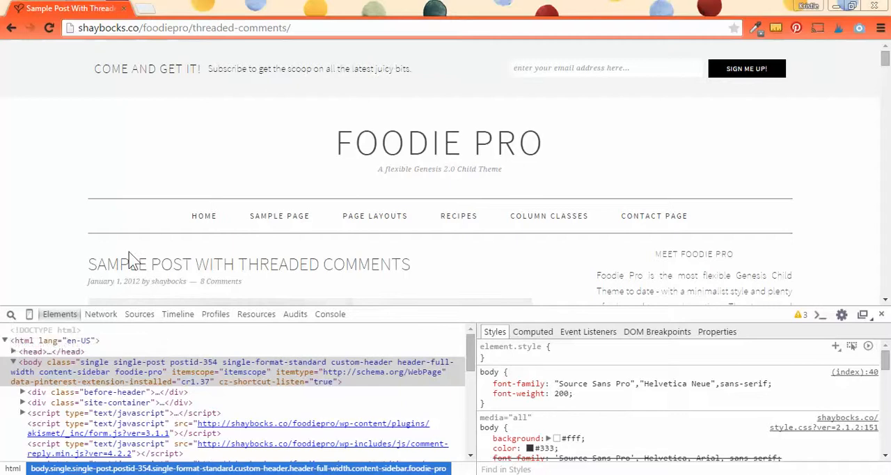
scroll(125, 257, down, 3)
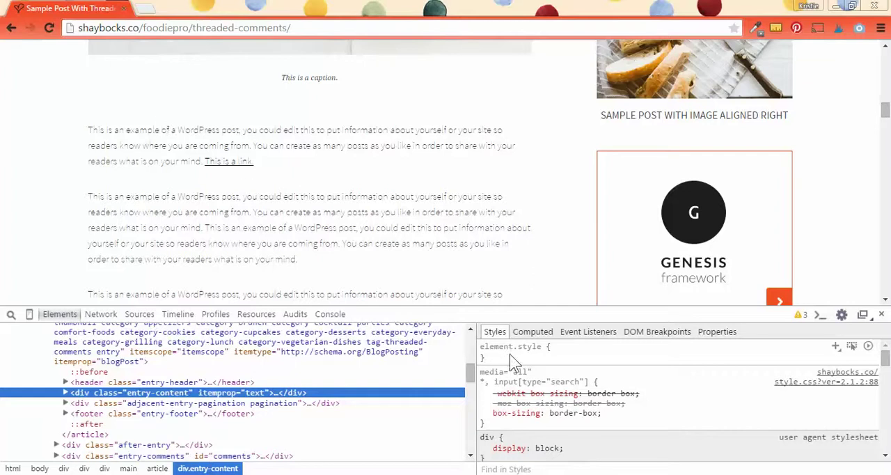
scroll(510, 354, down, 3)
scroll(509, 354, down, 3)
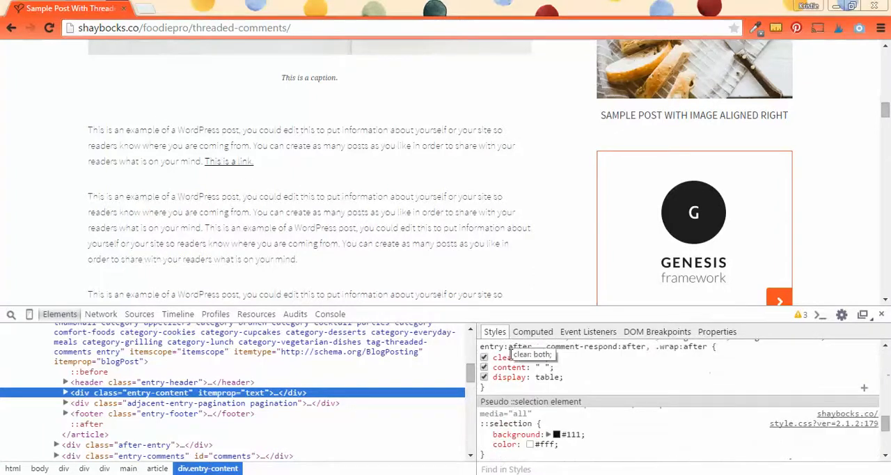
scroll(509, 354, down, 3)
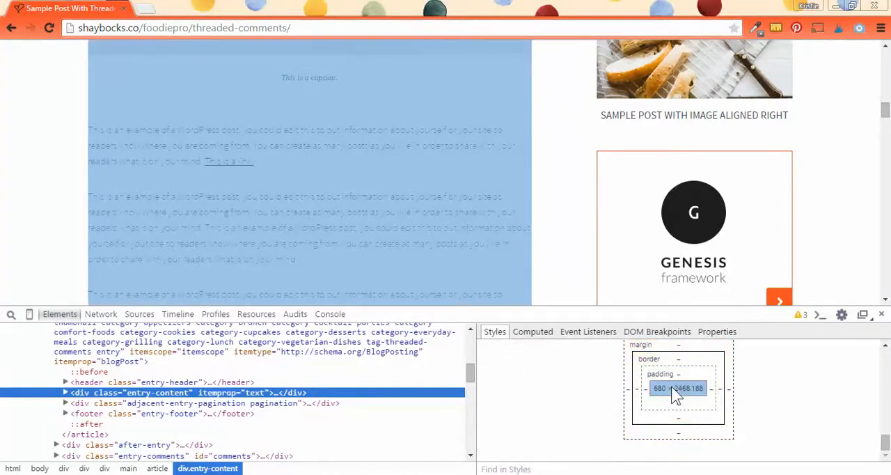